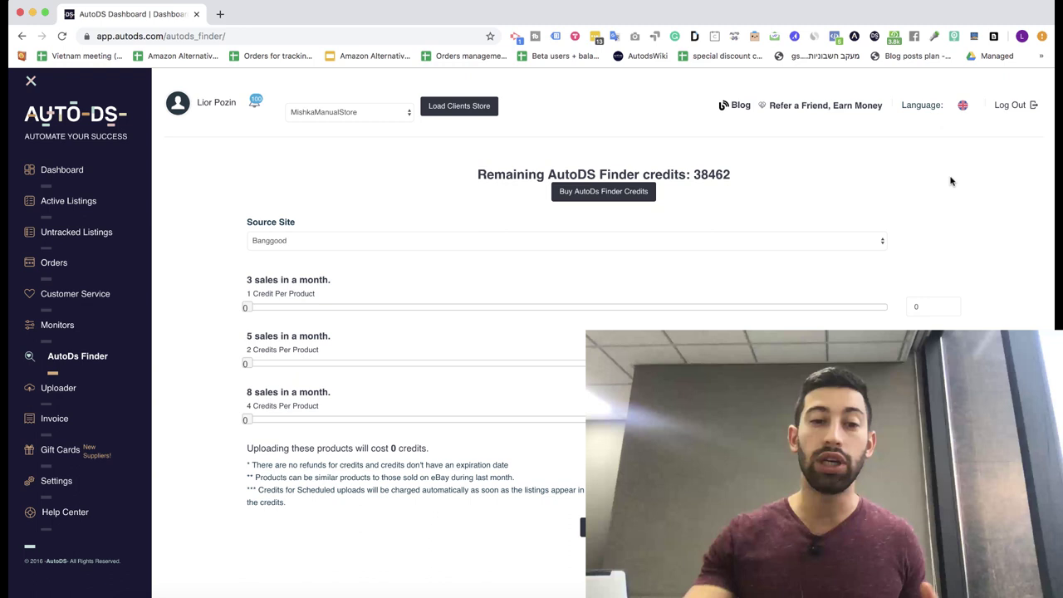
# Review the available source sites and the credit cost per product for the 3-sales and 8-sales tiers.
pyautogui.click(836, 244)
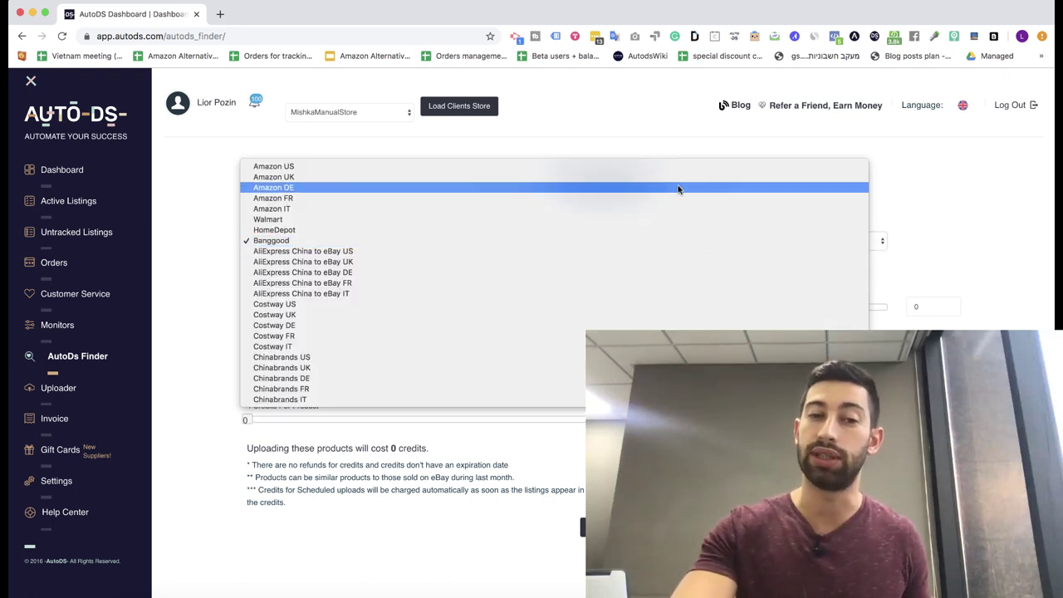
pyautogui.click(957, 246)
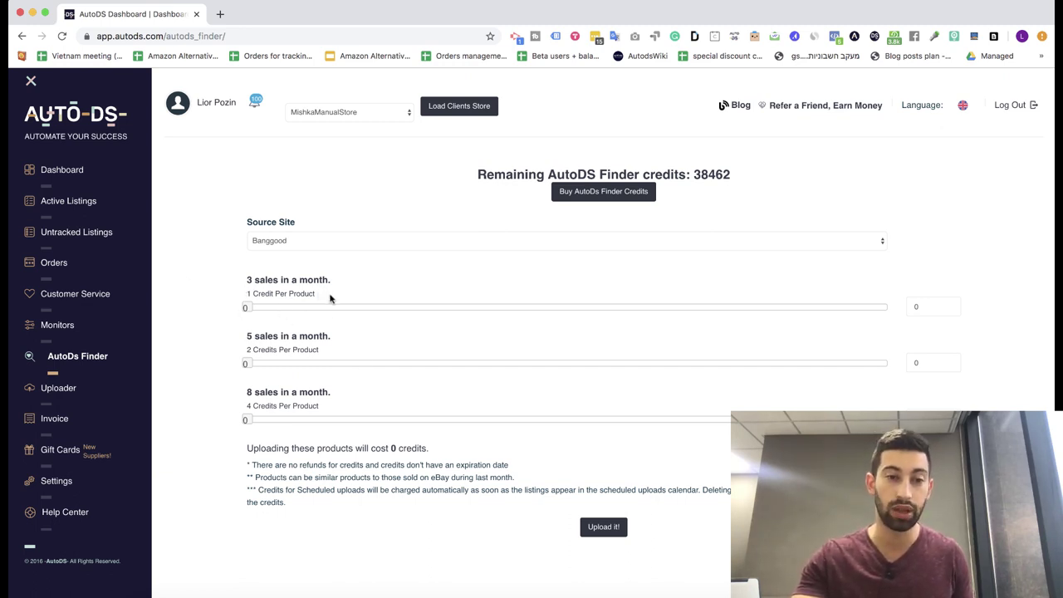
pyautogui.click(1023, 20)
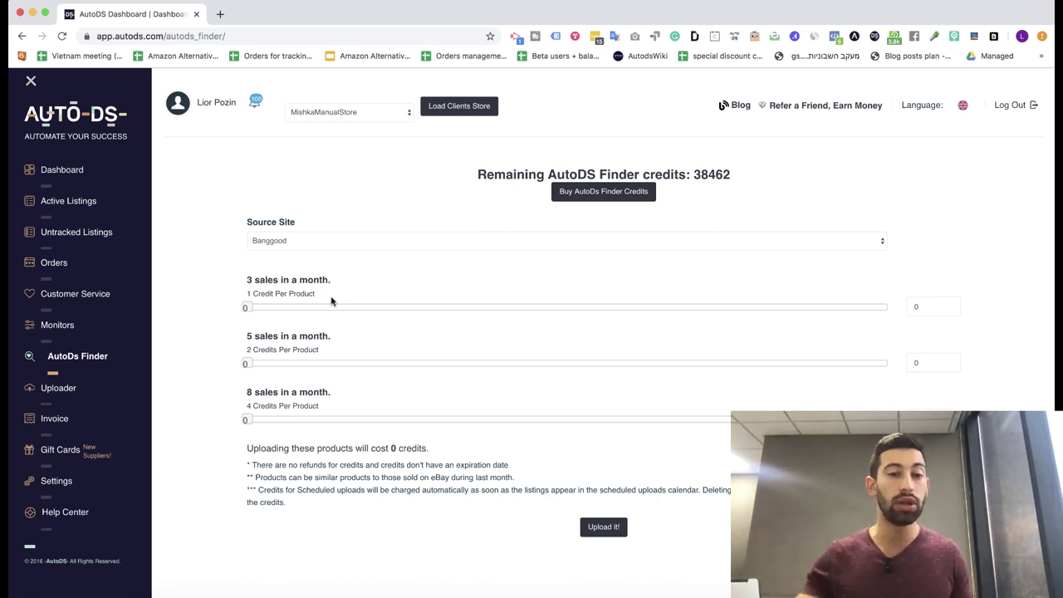
pyautogui.moveTo(331, 301); pyautogui.dragTo(245, 280)
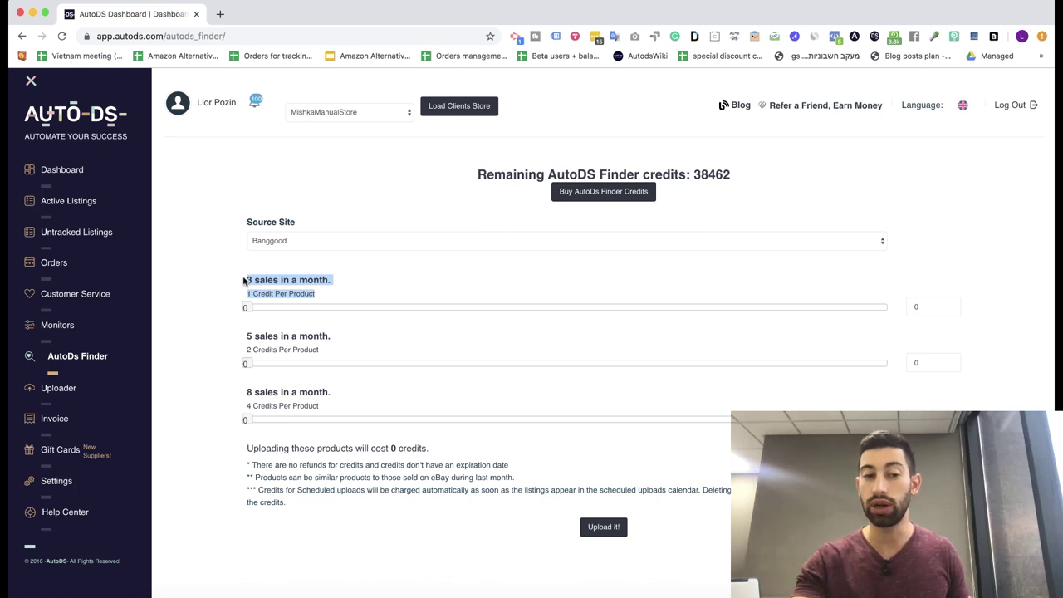
pyautogui.click(247, 279)
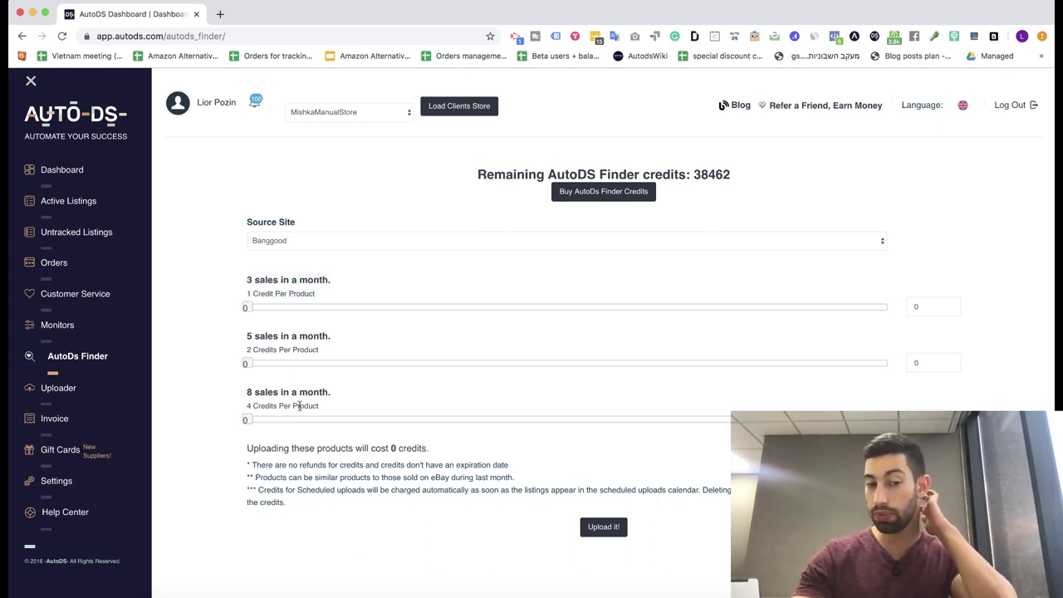
pyautogui.moveTo(329, 408); pyautogui.dragTo(282, 404)
pyautogui.click(255, 402)
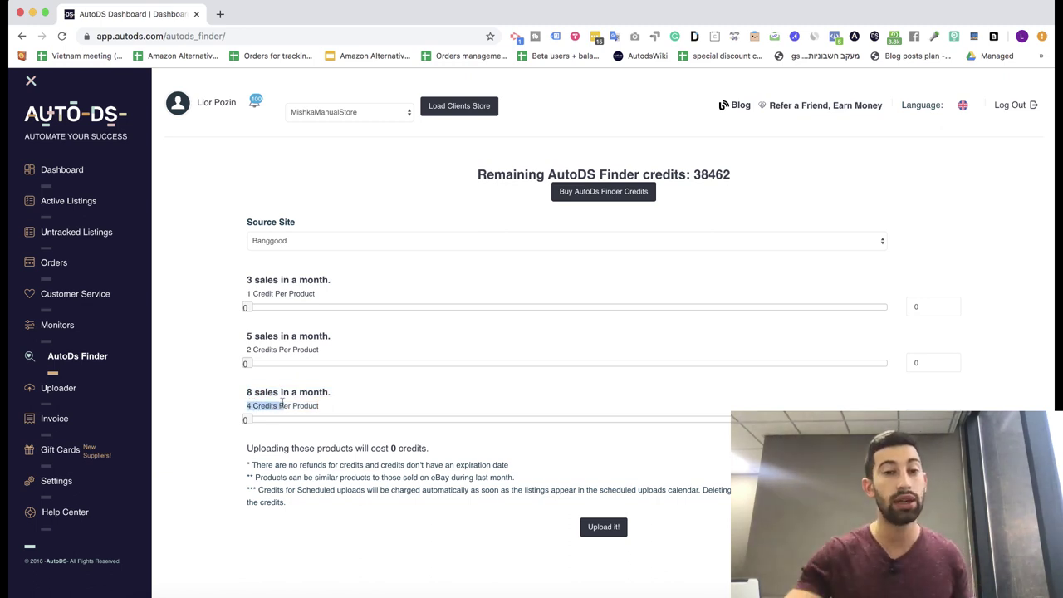
# Check the price of 10000 AutoDS Finder credits and calculate the cost per credit as 115/10000.
pyautogui.click(562, 192)
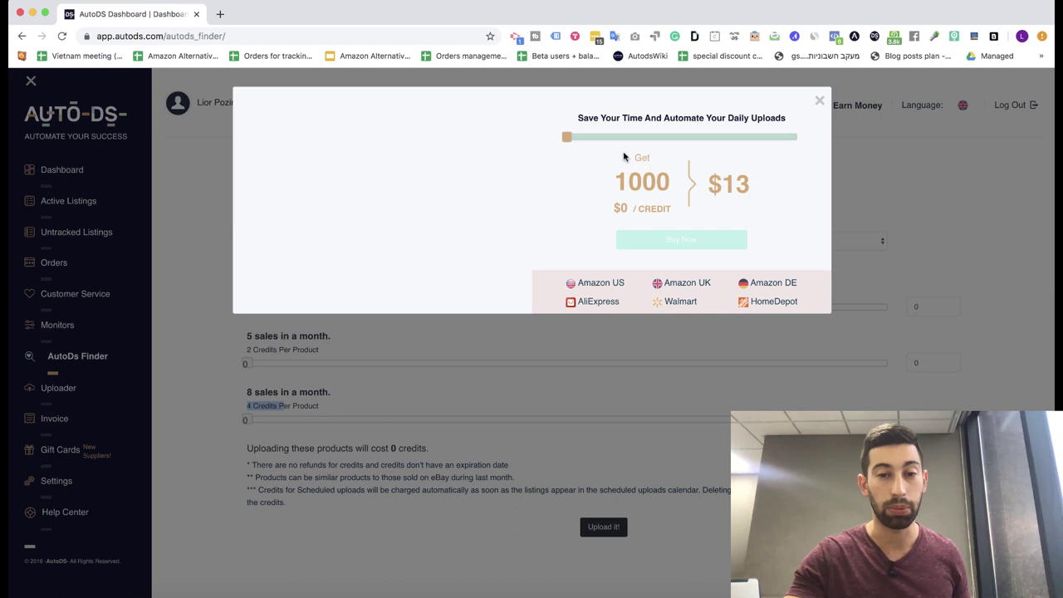
pyautogui.moveTo(564, 137); pyautogui.dragTo(698, 139)
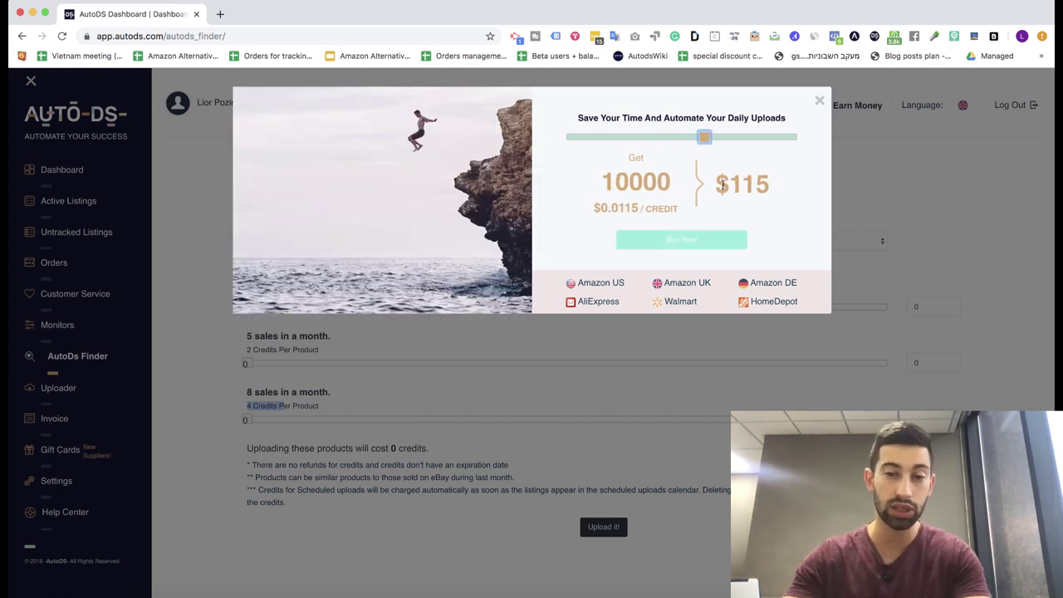
pyautogui.doubleClick(739, 184)
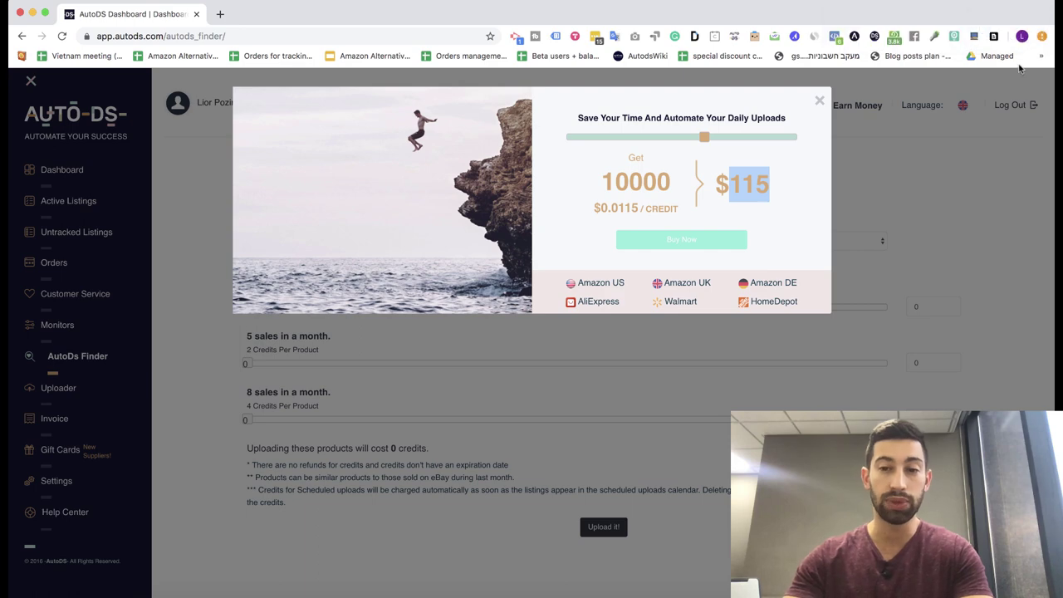
pyautogui.hotkey('alt', 'space')
pyautogui.write('115/10000')
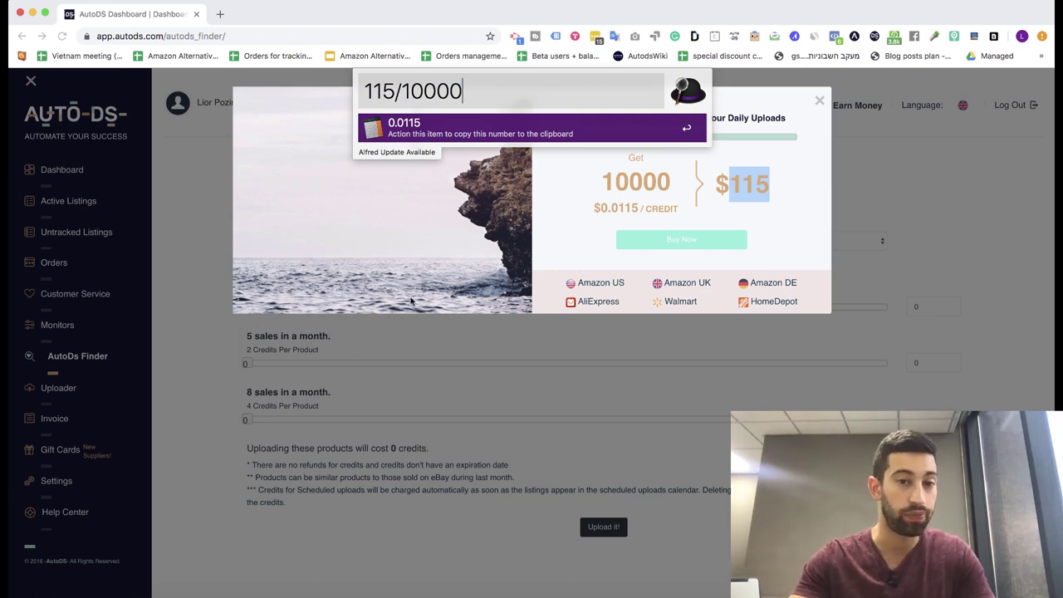
pyautogui.click(474, 398)
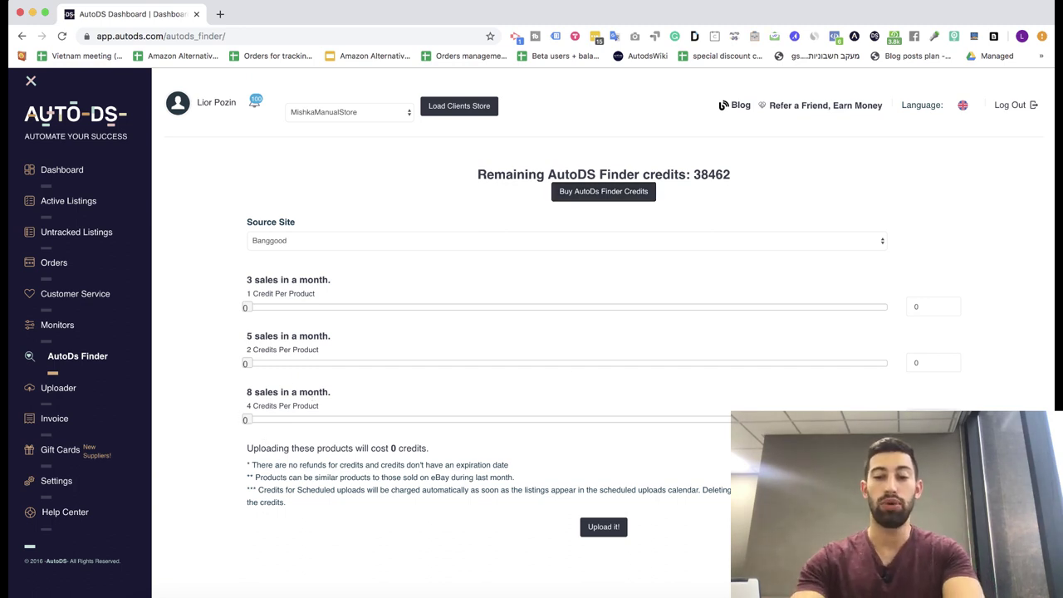
# Request 100 Banggood products with 8 sales in a month and look at the source warehouse options in the bulk upload form.
pyautogui.moveTo(246, 419); pyautogui.dragTo(314, 419)
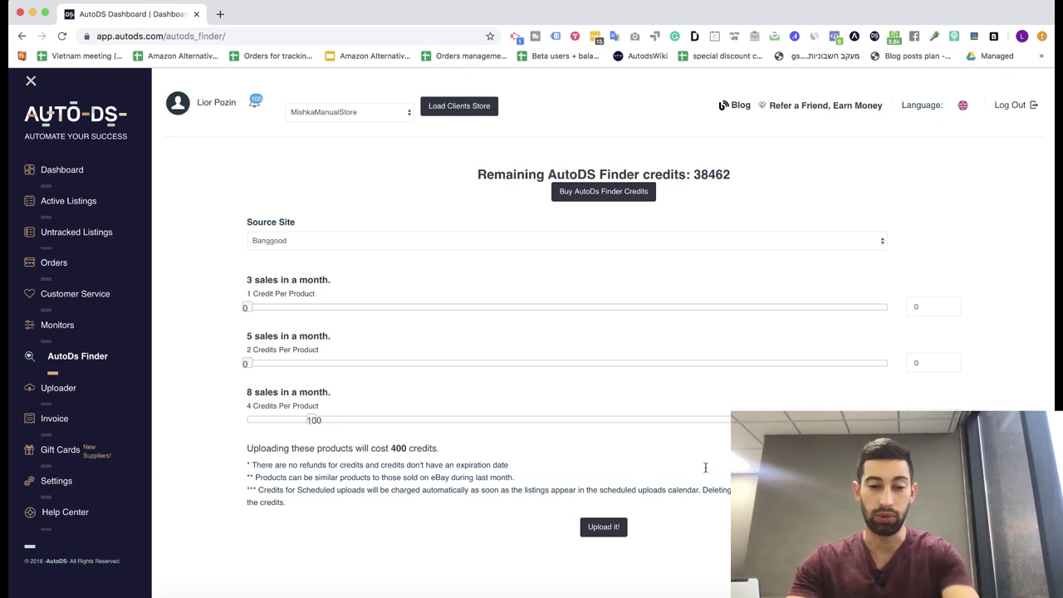
pyautogui.click(610, 537)
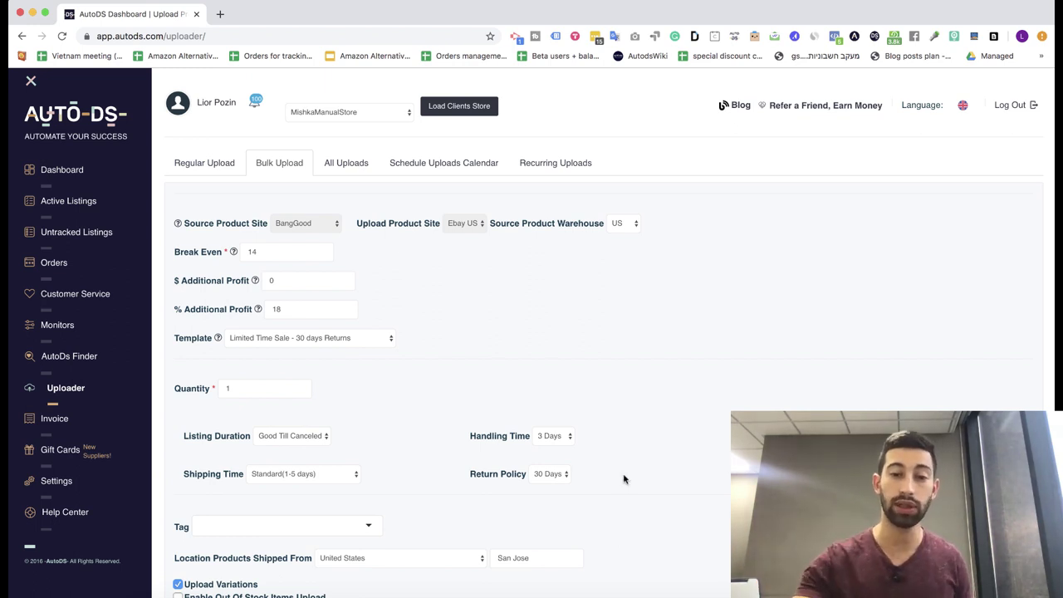
pyautogui.click(633, 228)
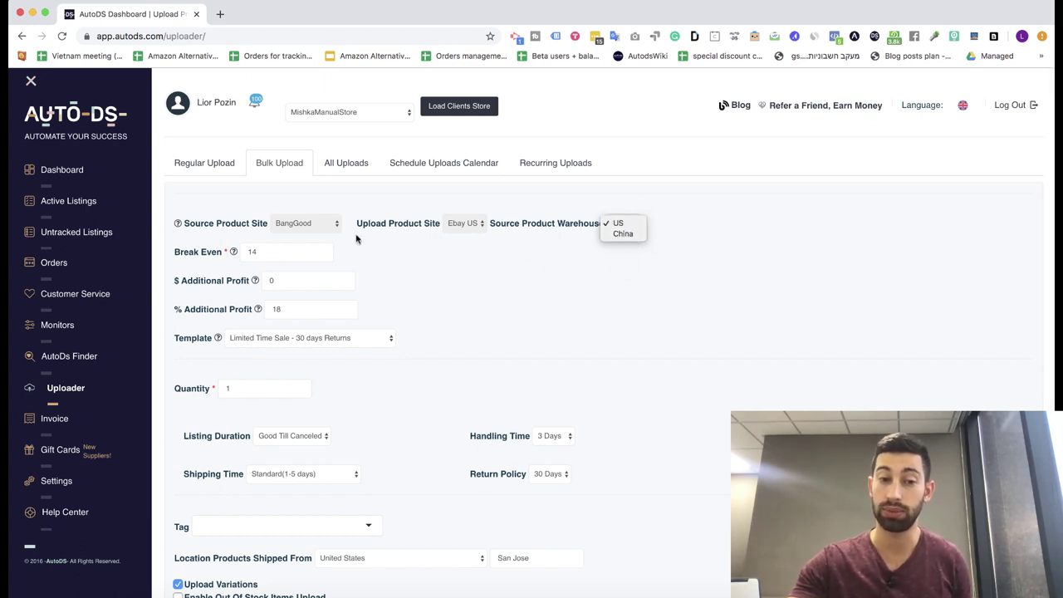
# Return to AutoDS Finder and request 100 Amazon US products with a high chance of coupons for bulk upload.
pyautogui.click(93, 366)
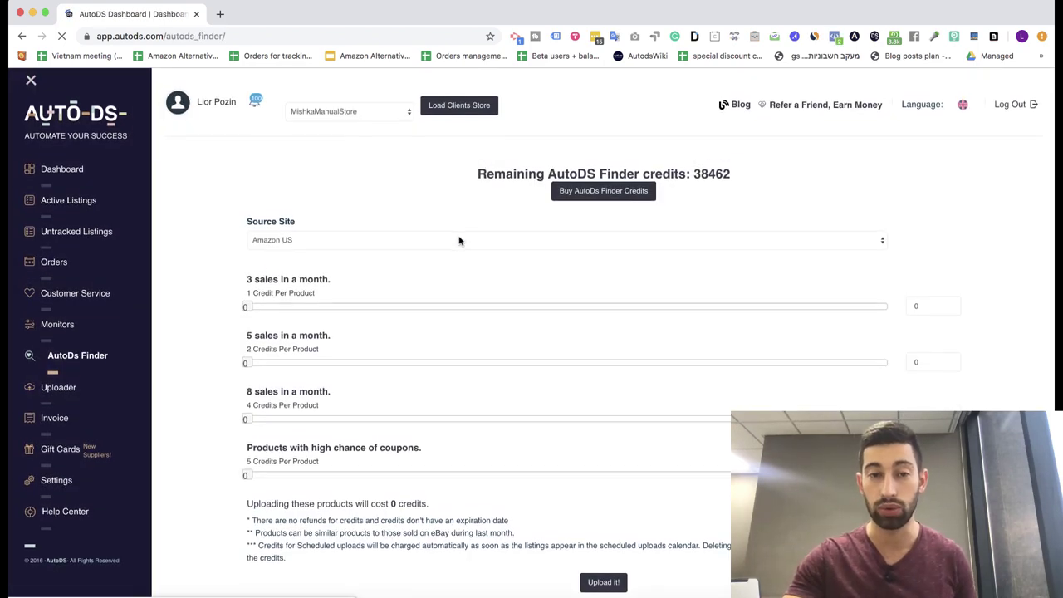
pyautogui.click(458, 239)
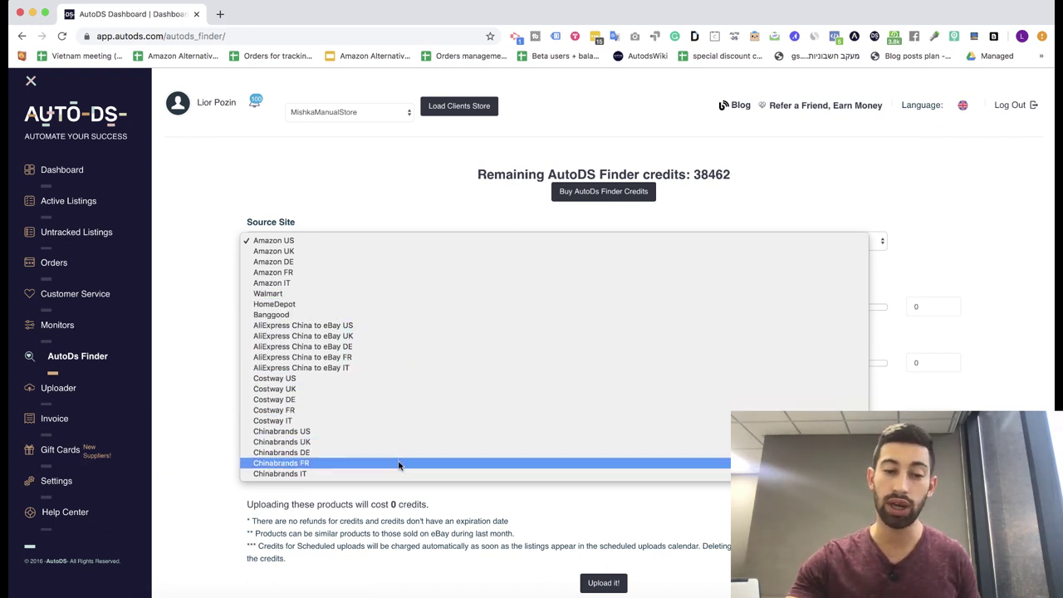
pyautogui.click(422, 483)
pyautogui.click(247, 475)
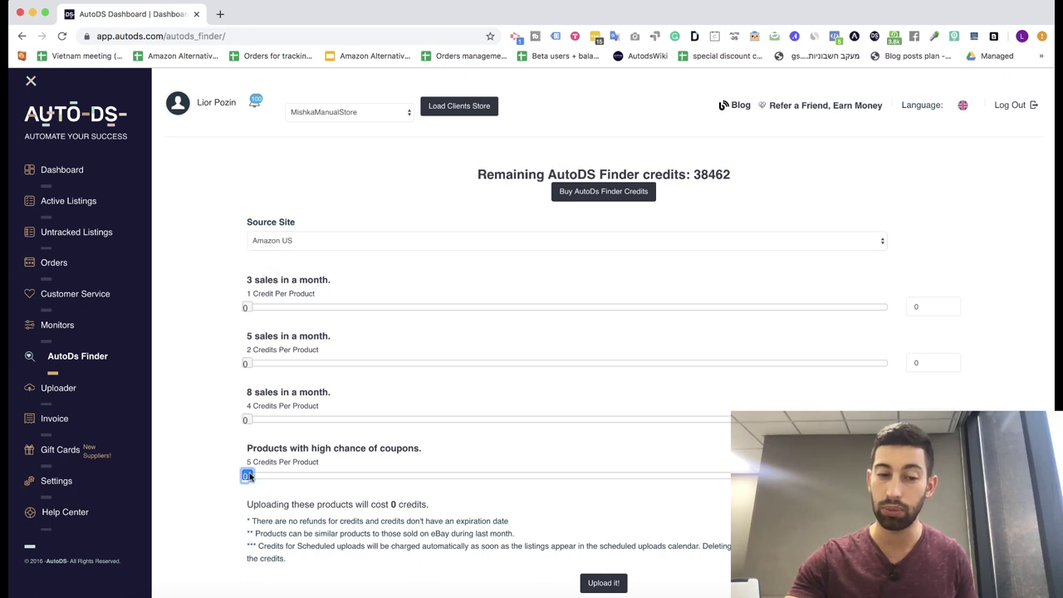
pyautogui.moveTo(247, 475); pyautogui.dragTo(313, 475)
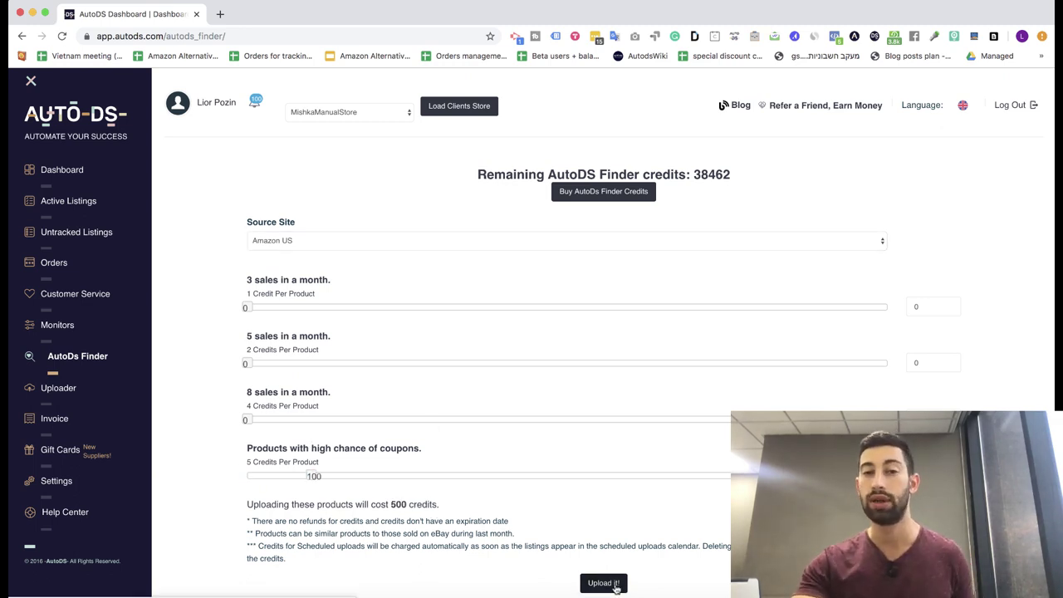
pyautogui.click(604, 583)
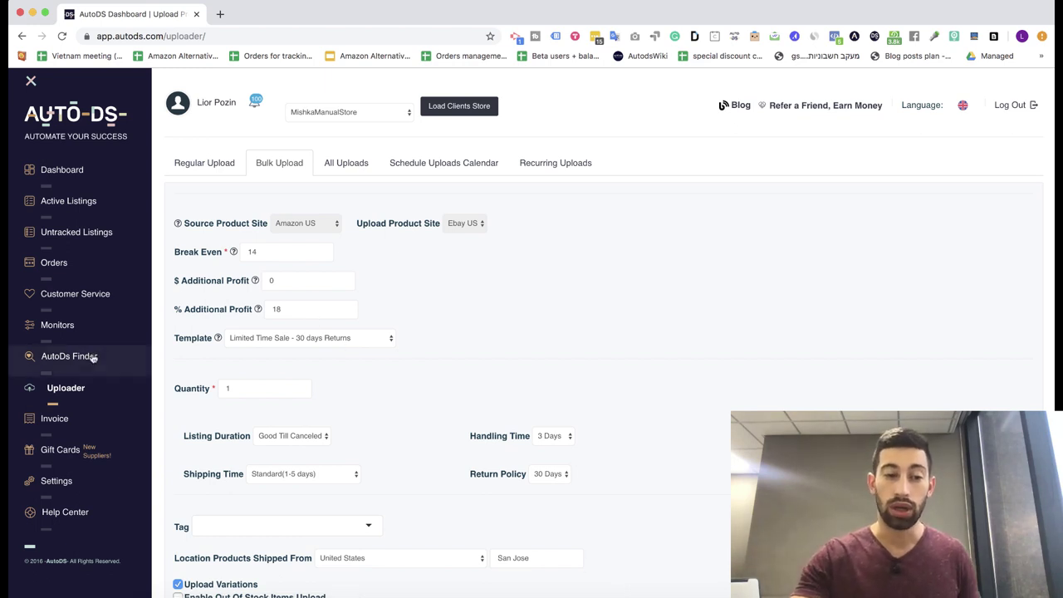
# Leave the bulk upload form and go back to the AutoDS Finder page.
pyautogui.click(91, 386)
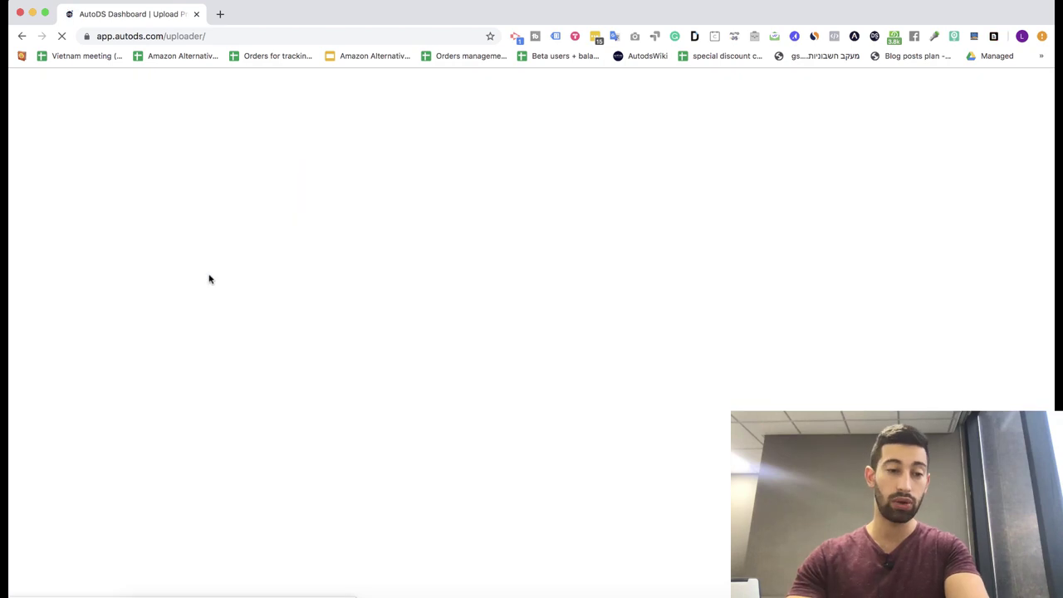
pyautogui.doubleClick(186, 36)
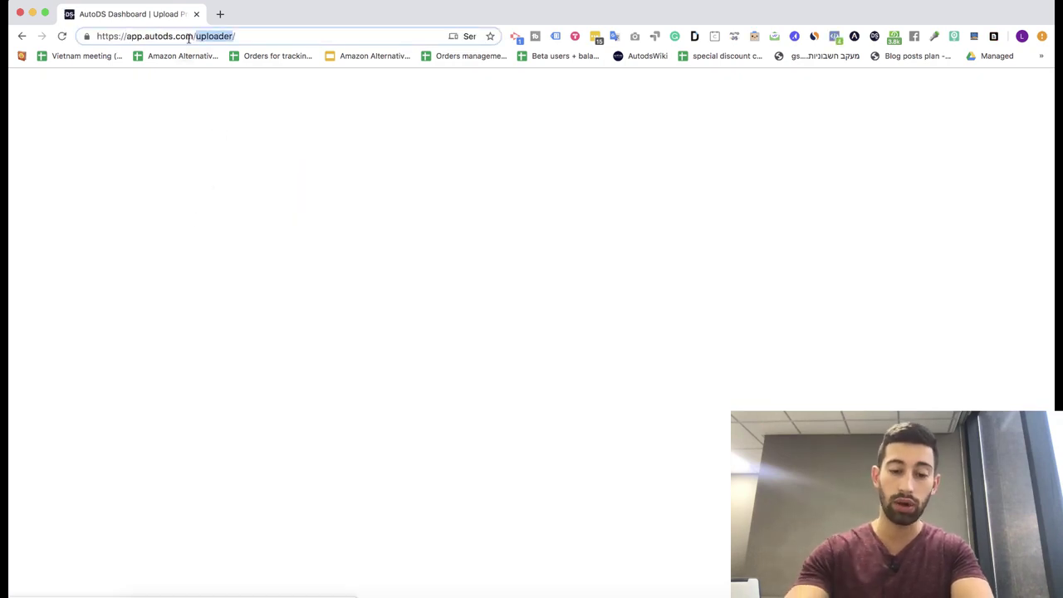
pyautogui.click(236, 117)
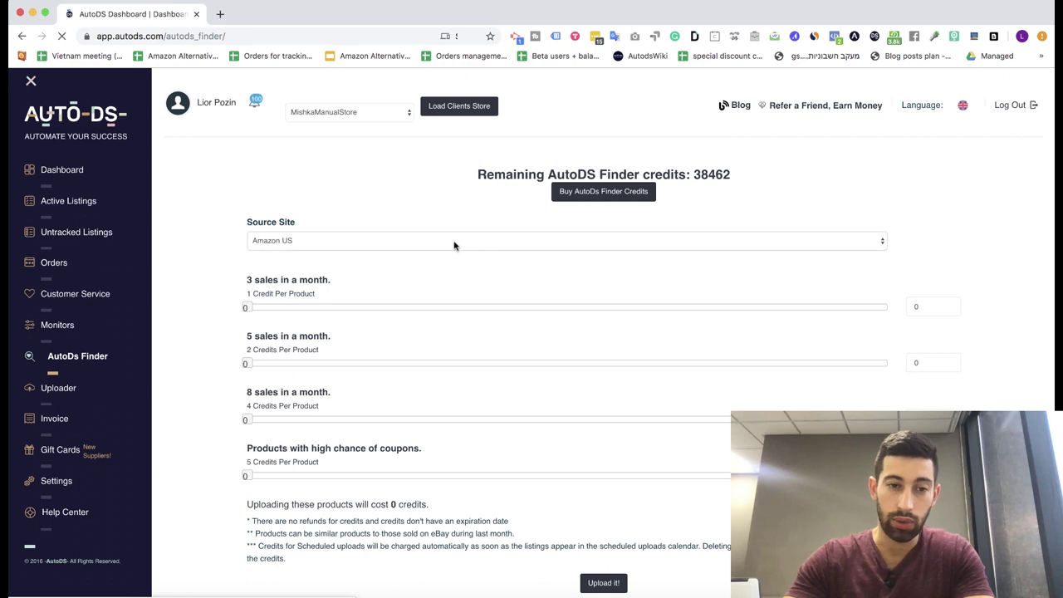
# Set the source site to Banggood and send 100 products with 8 sales in a month to the uploader.
pyautogui.click(454, 242)
pyautogui.click(455, 242)
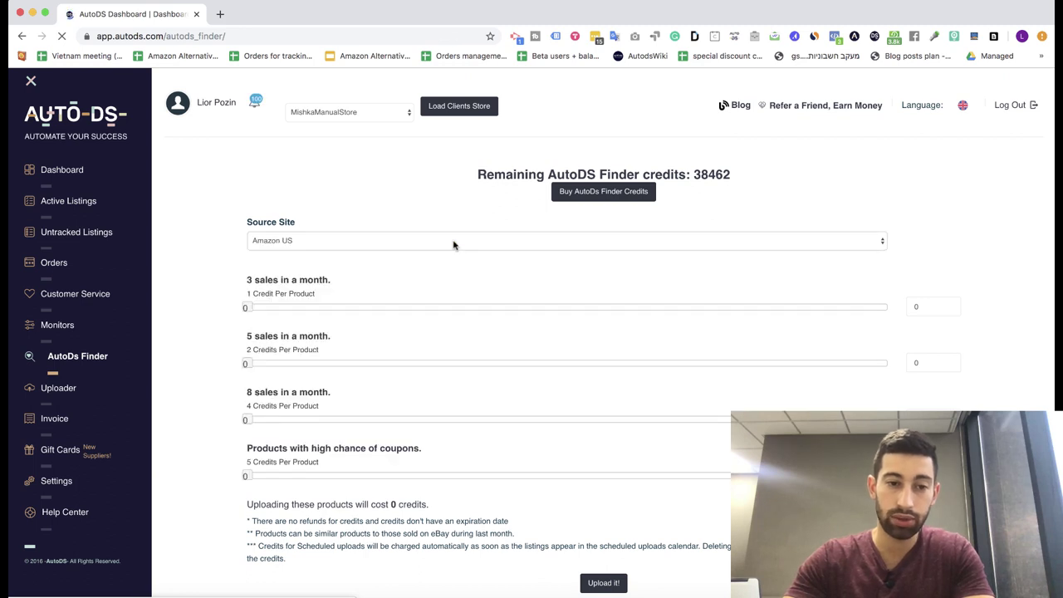
pyautogui.click(455, 242)
pyautogui.click(374, 315)
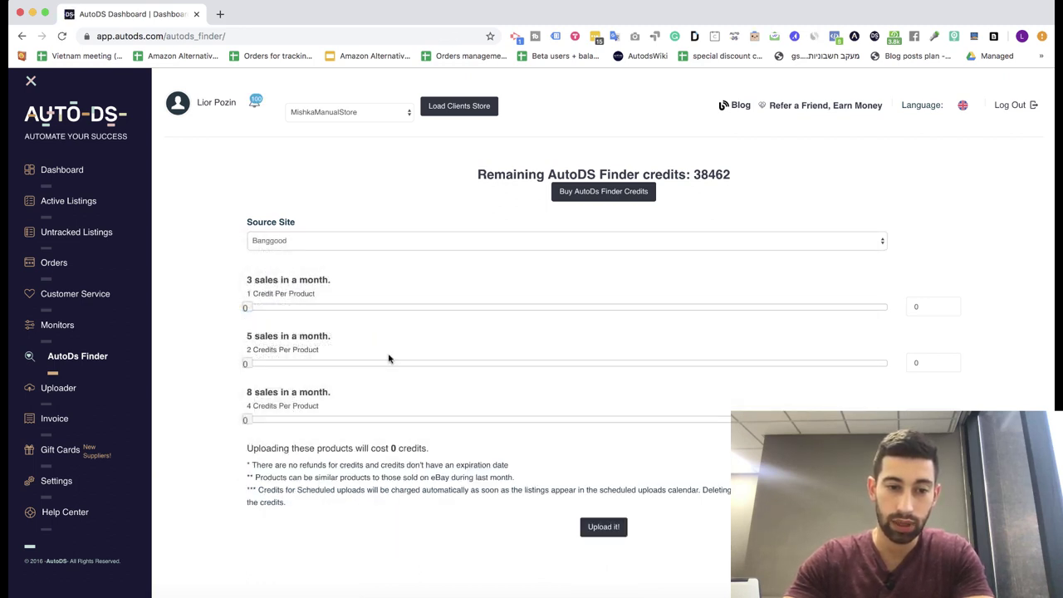
pyautogui.moveTo(246, 419); pyautogui.dragTo(314, 419)
pyautogui.click(607, 528)
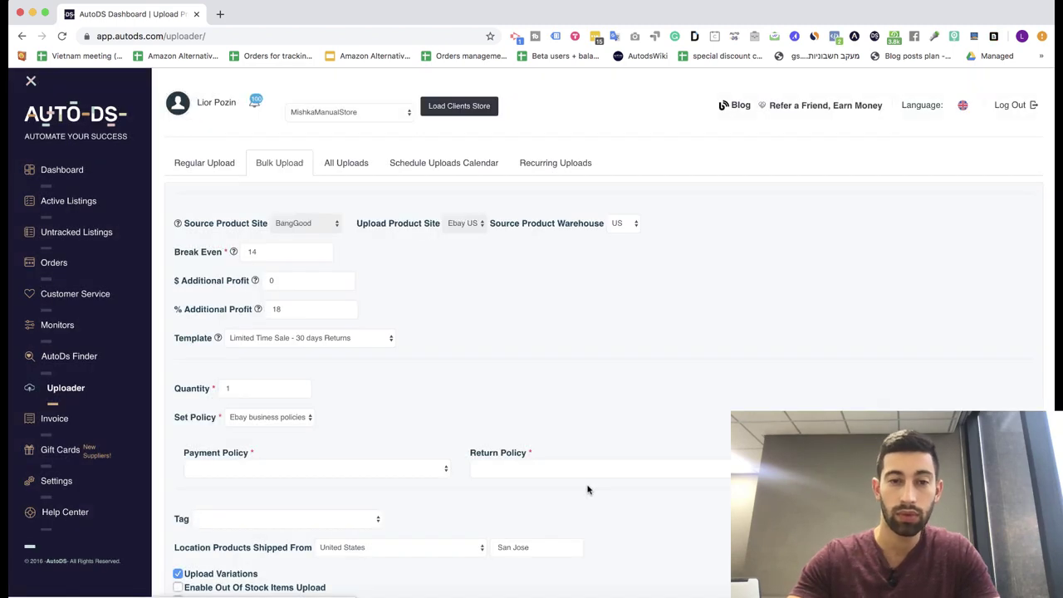
# Set the source product warehouse to China and save the products, confirming that they are scheduled for upload.
pyautogui.scroll(-2, 614, 357)
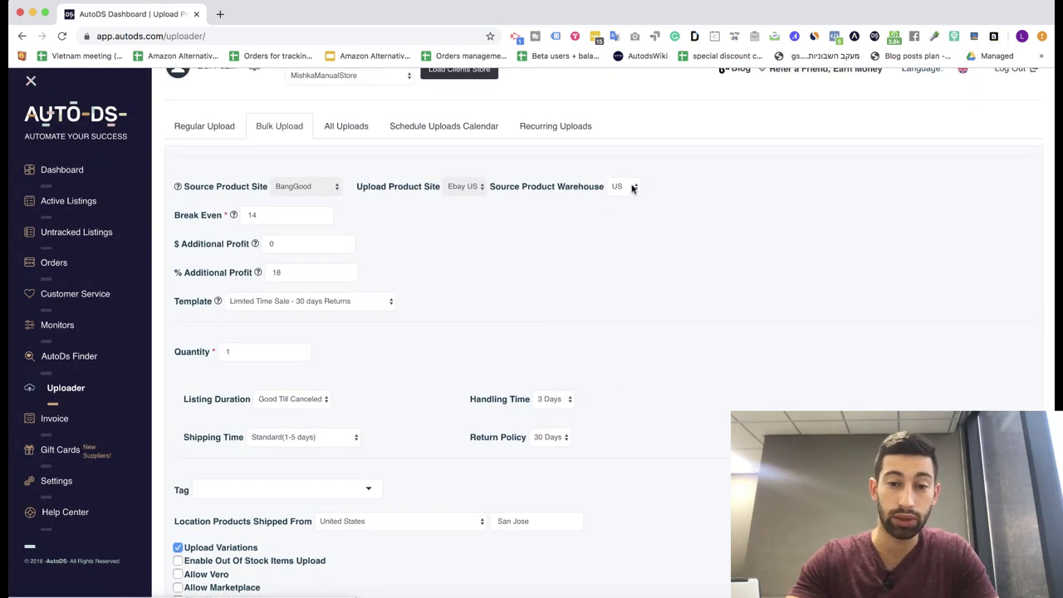
pyautogui.click(630, 186)
pyautogui.click(624, 197)
pyautogui.scroll(-3, 624, 282)
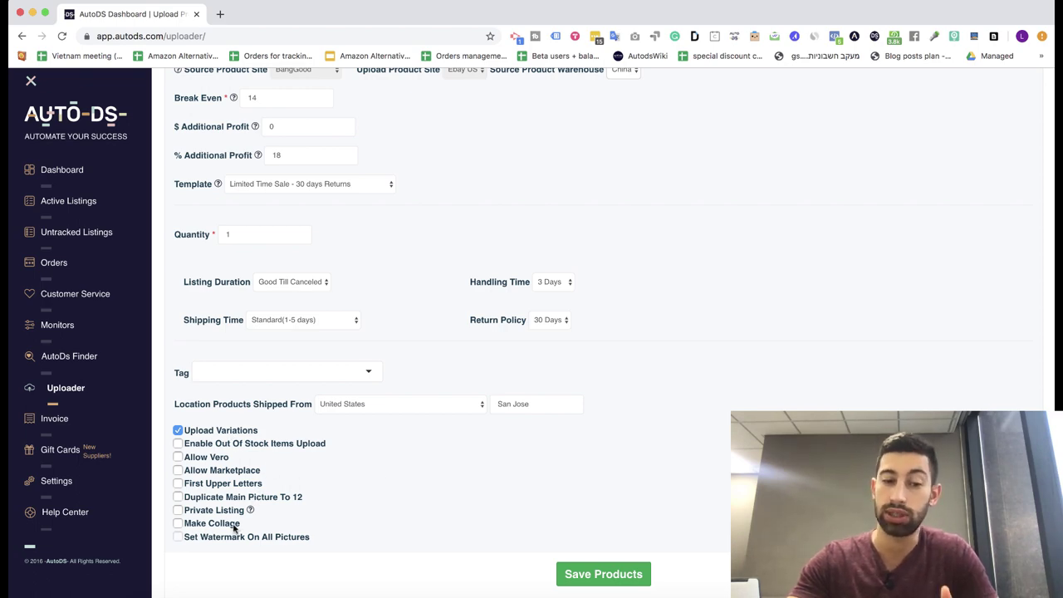
pyautogui.scroll(3, 533, 464)
pyautogui.scroll(-3, 534, 463)
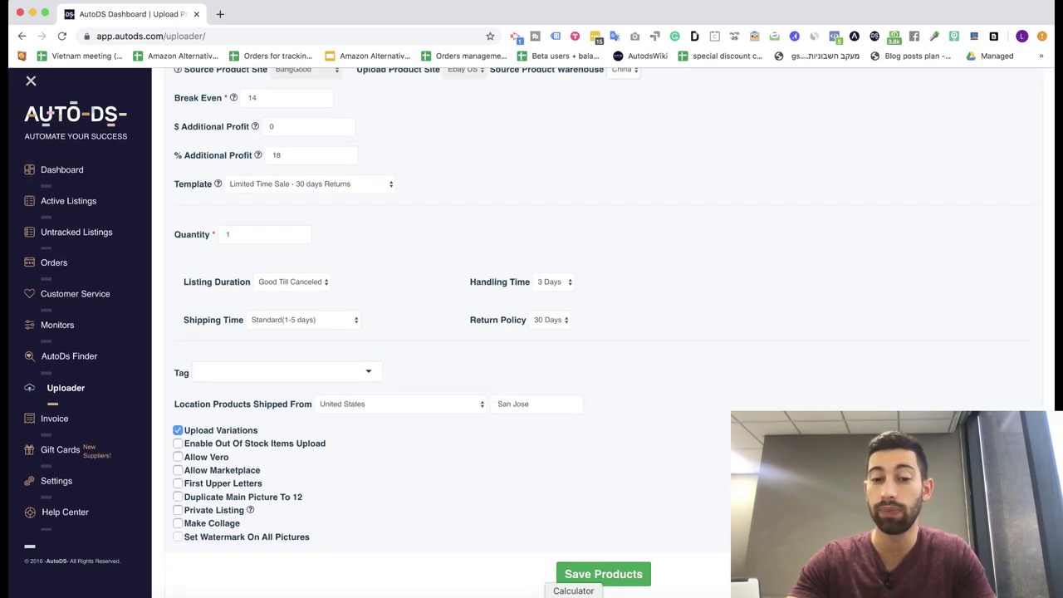
pyautogui.click(591, 572)
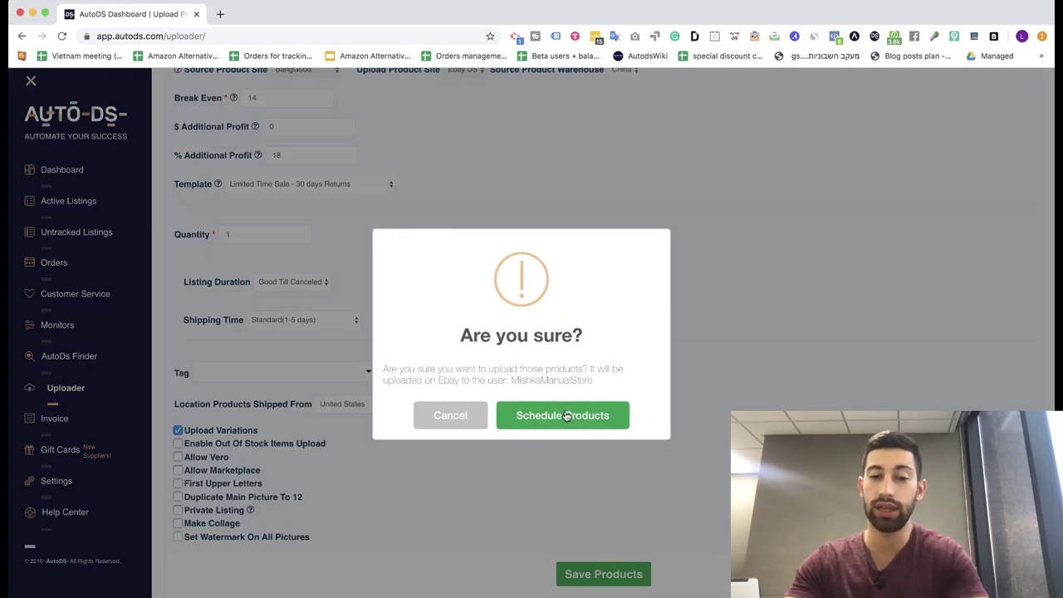
pyautogui.click(566, 415)
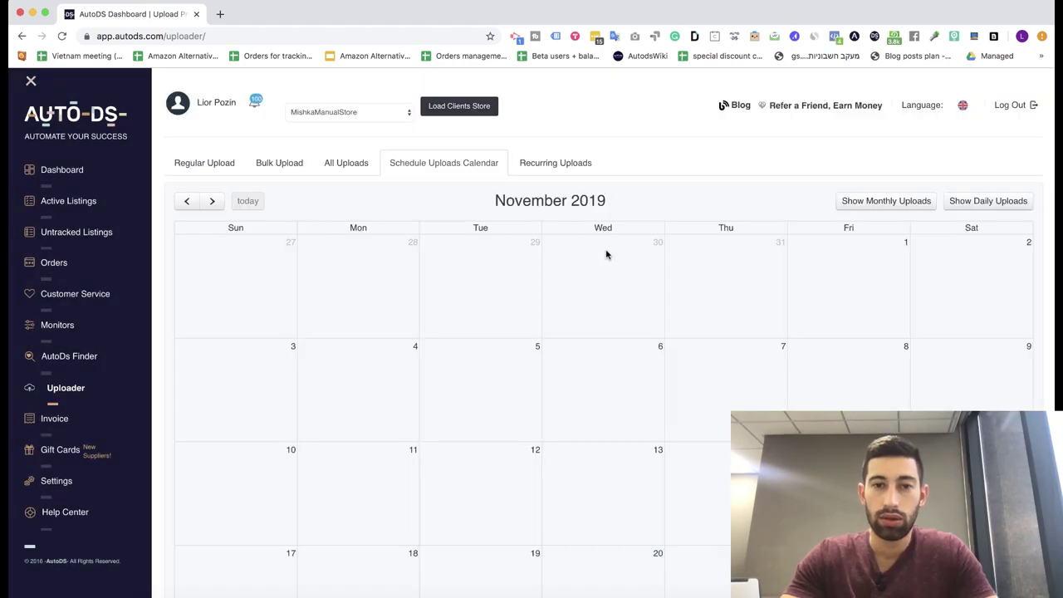
# Examine the November 2019 uploads calendar for the status of the scheduled products.
pyautogui.scroll(-5, 605, 254)
pyautogui.scroll(-2, 606, 254)
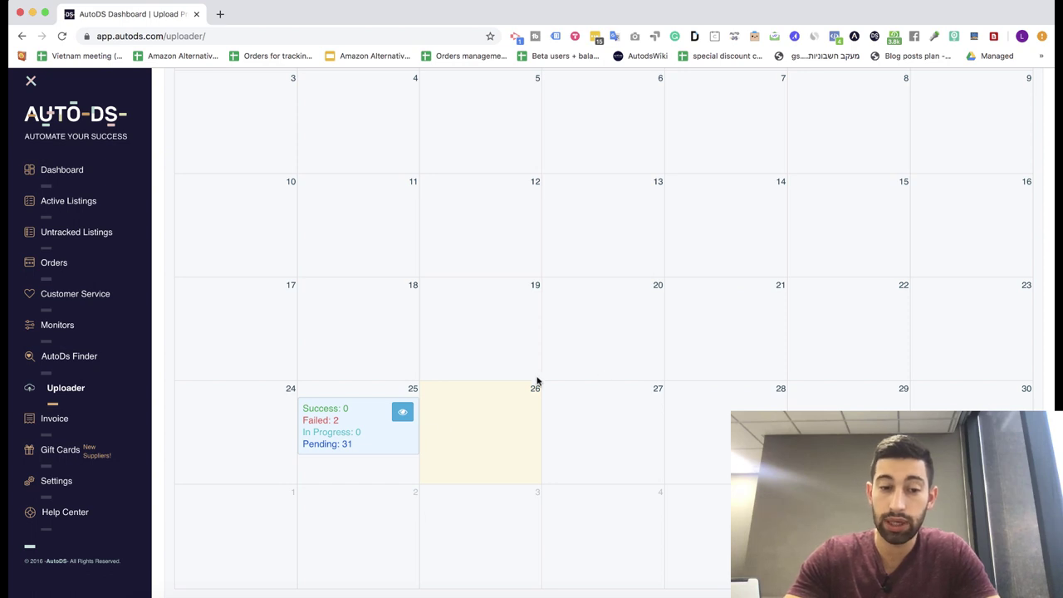
pyautogui.scroll(5, 556, 446)
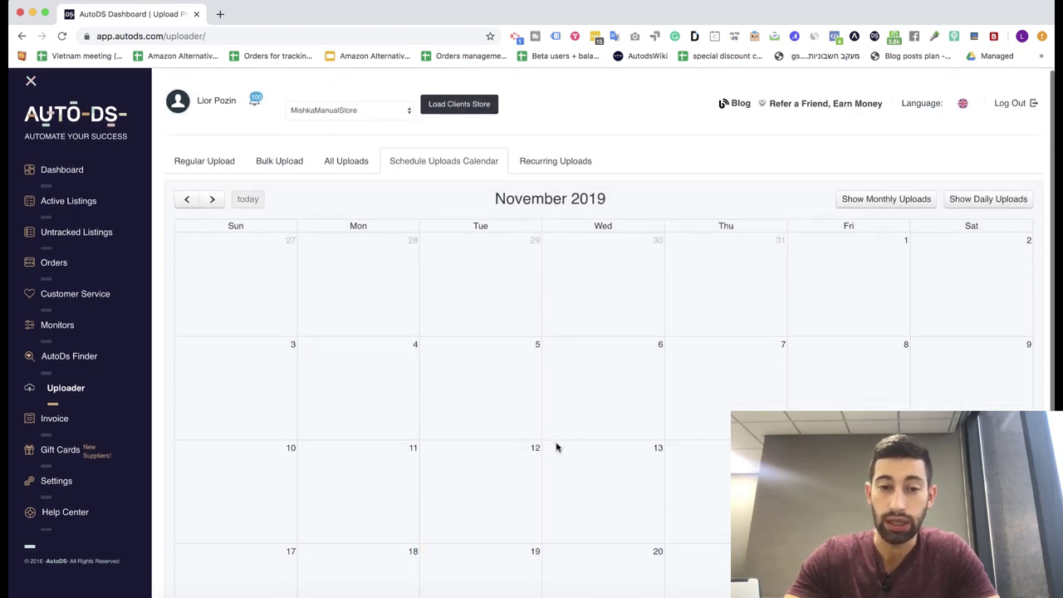
pyautogui.scroll(-5, 555, 446)
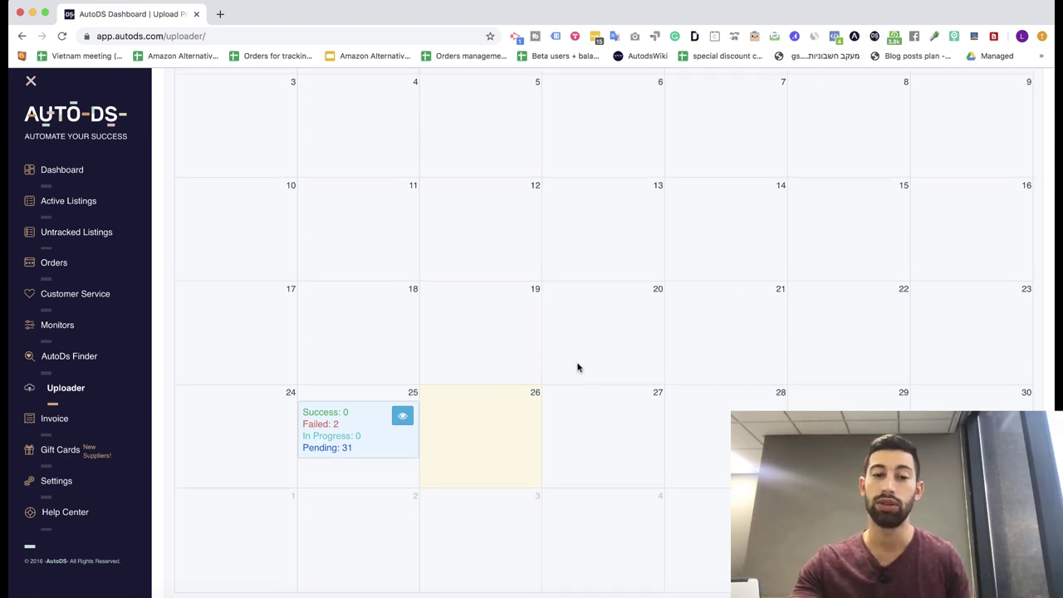
pyautogui.scroll(2, 585, 357)
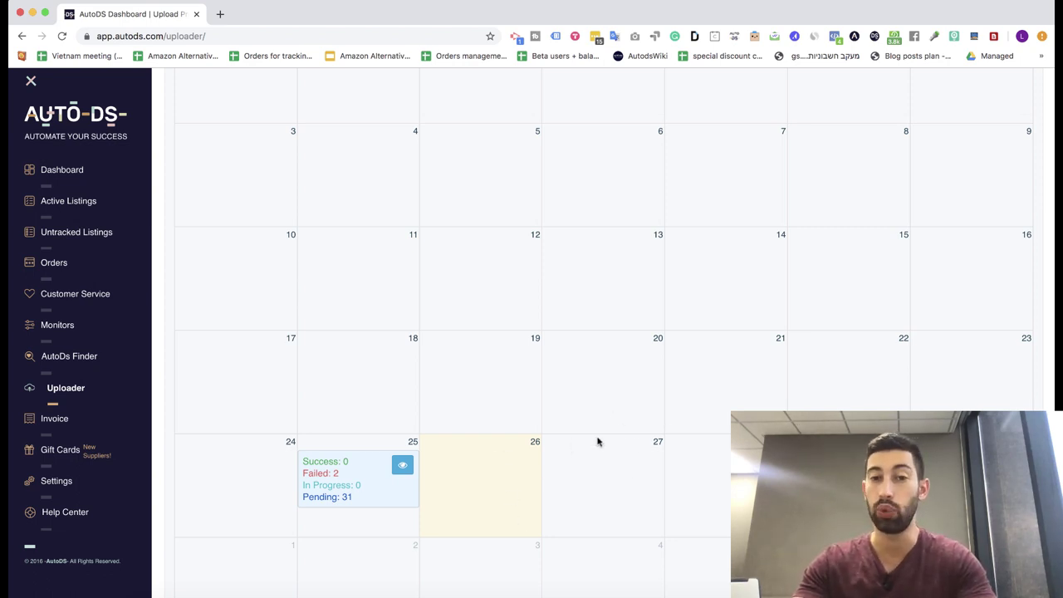
pyautogui.scroll(-2, 597, 441)
pyautogui.scroll(3, 597, 441)
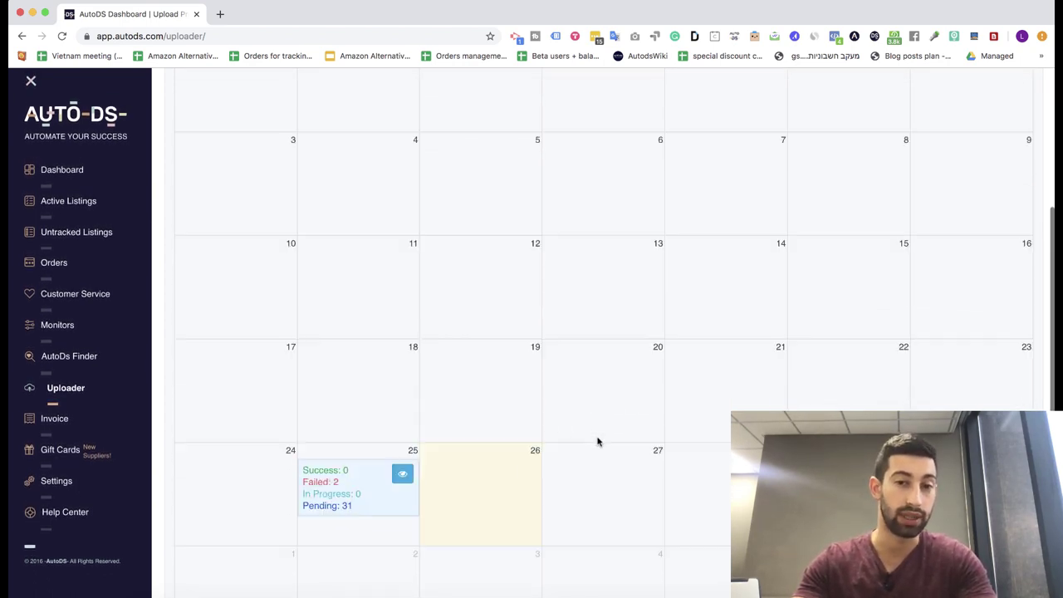
# Open the AutoDS Manual Dropshipping extension to view its upload and sync options, and close it again.
pyautogui.scroll(-2, 597, 441)
pyautogui.scroll(8, 595, 439)
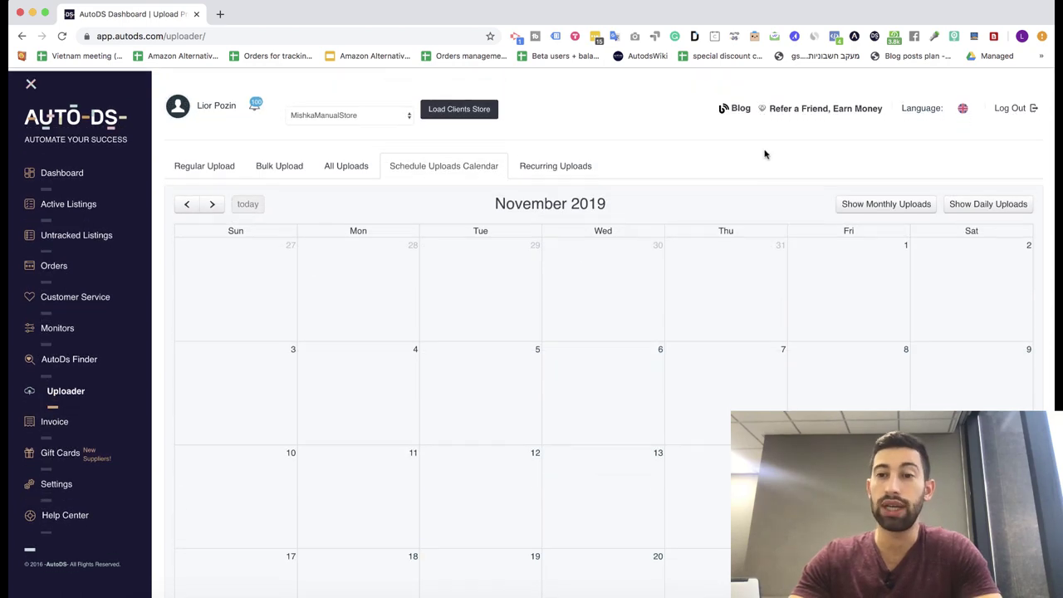
pyautogui.click(855, 36)
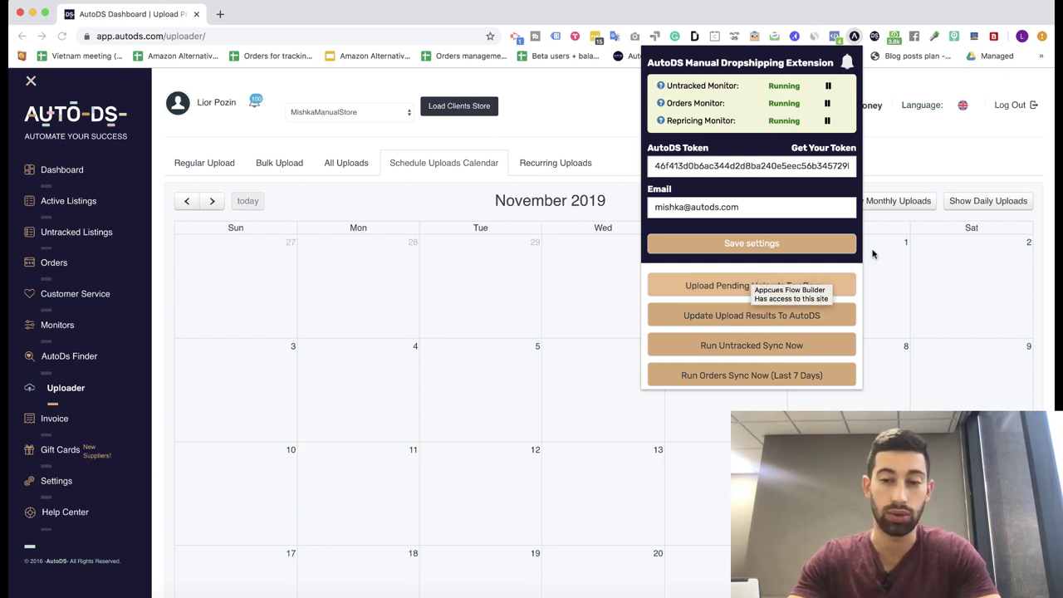
pyautogui.click(919, 175)
# Check the November 25 calendar entry against the extension's Upload Pending Uploads To eBay option, and close the extension.
pyautogui.scroll(-5, 664, 324)
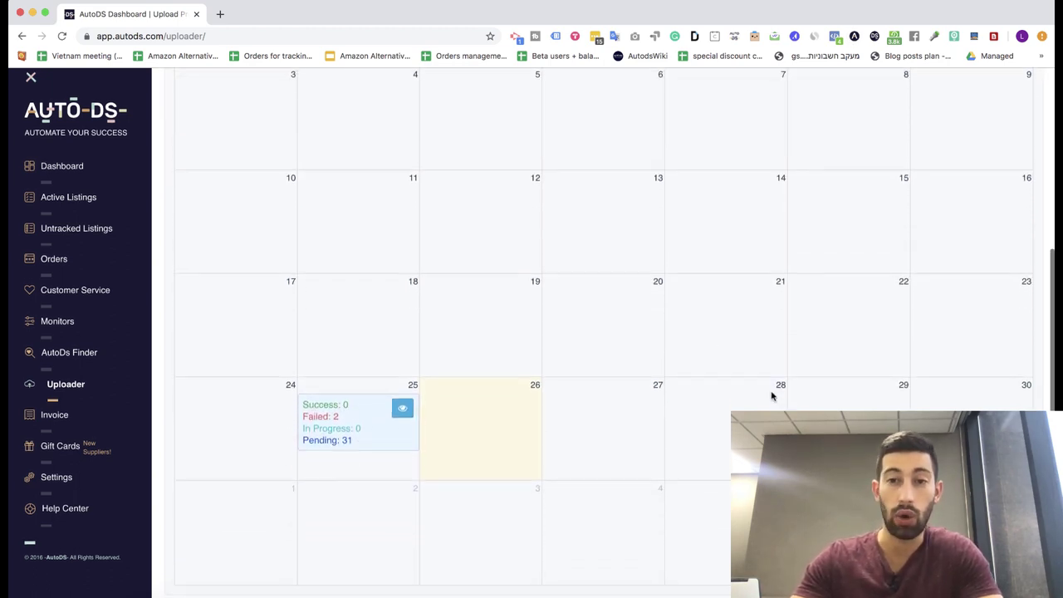
pyautogui.scroll(5, 772, 396)
pyautogui.click(855, 38)
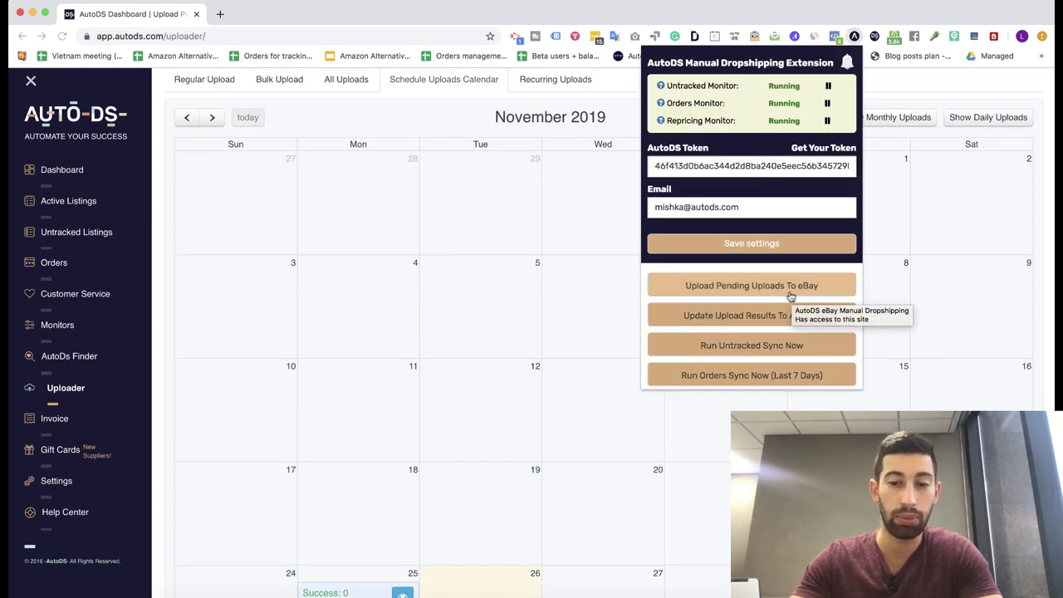
pyautogui.scroll(-5, 468, 422)
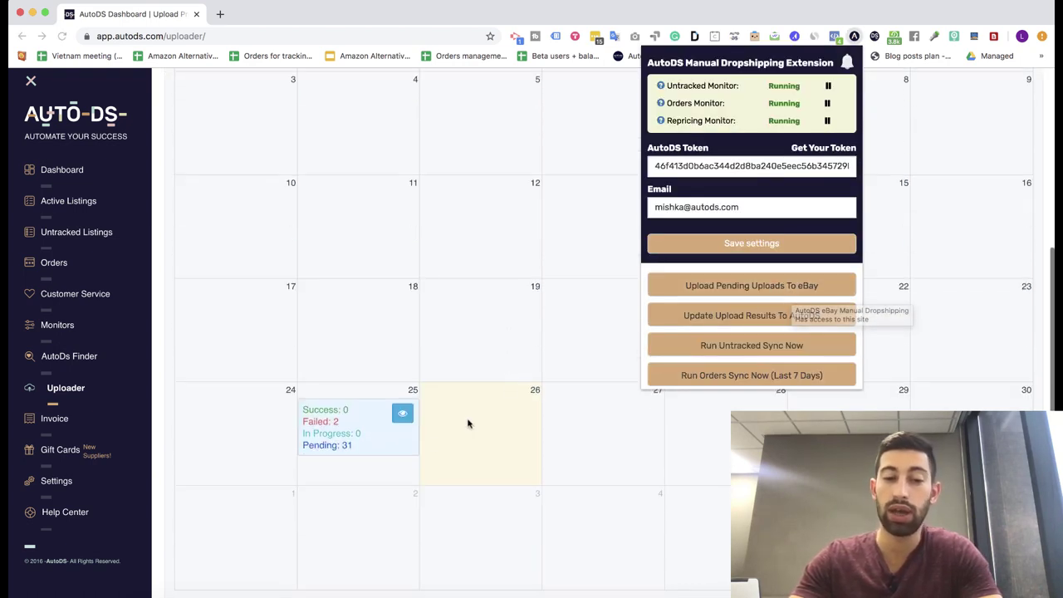
pyautogui.click(416, 465)
# Reload the scheduled uploads calendar and review the upload status listed for November 25, 2019.
pyautogui.scroll(5, 544, 389)
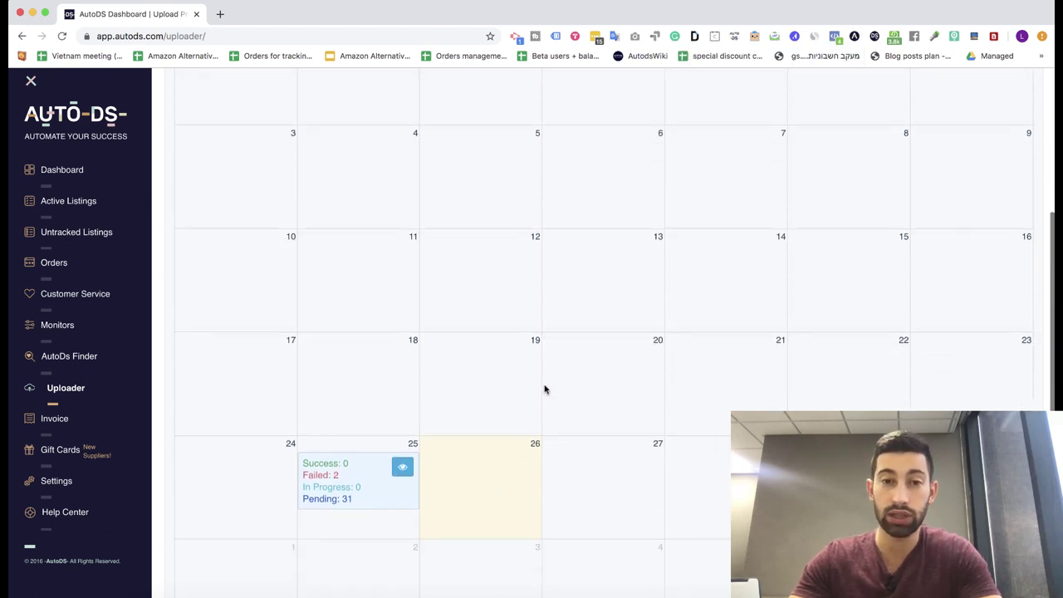
pyautogui.click(226, 170)
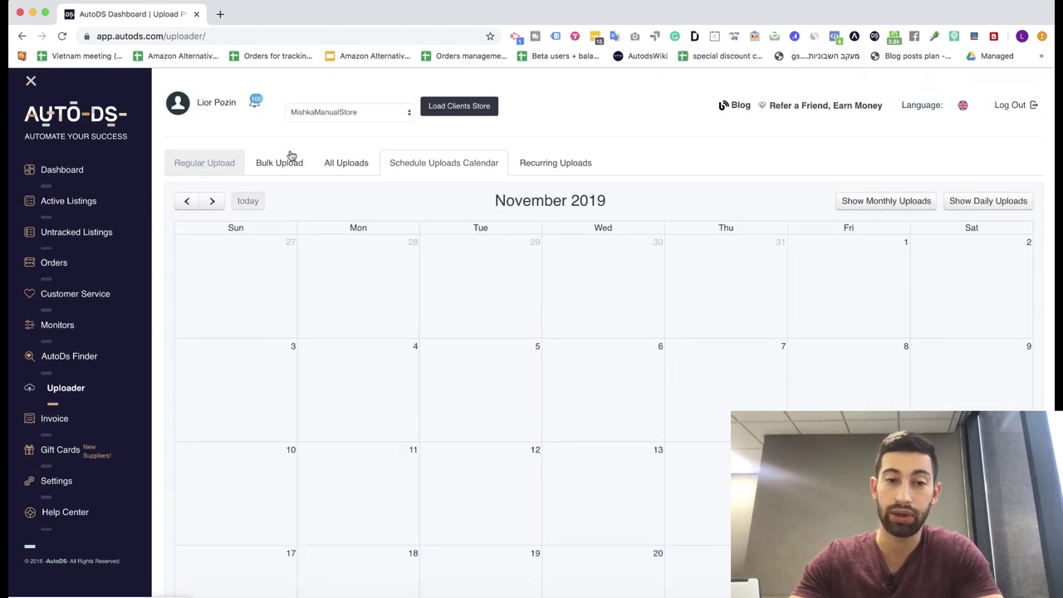
pyautogui.click(462, 166)
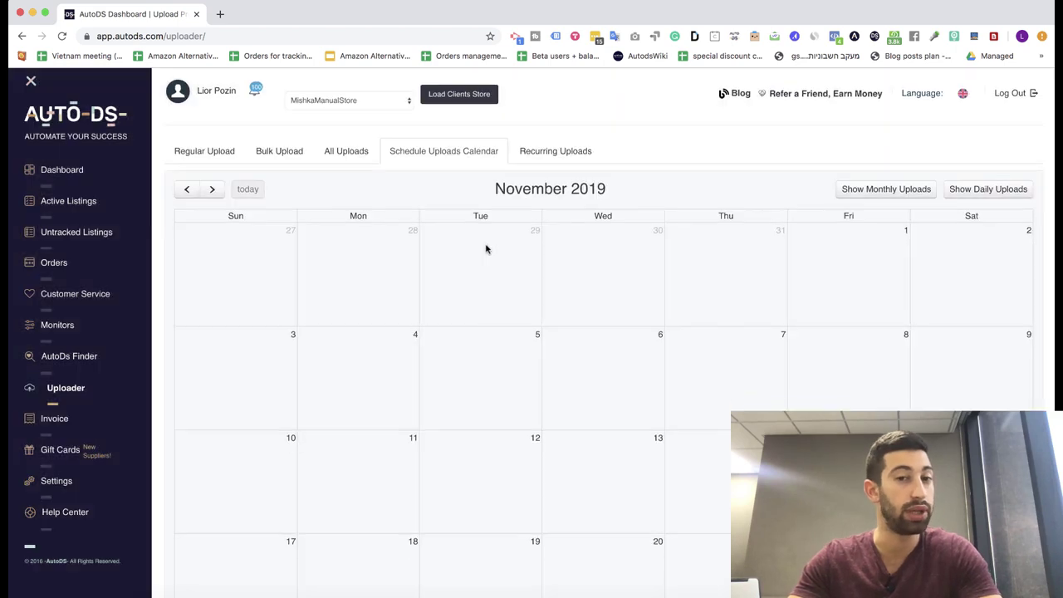
pyautogui.scroll(-5, 487, 249)
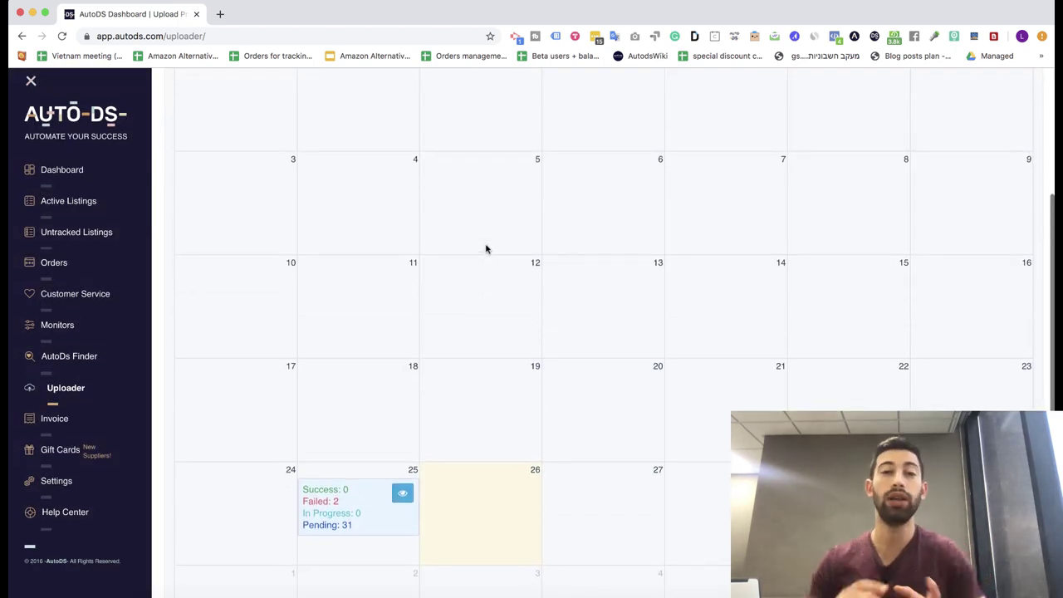